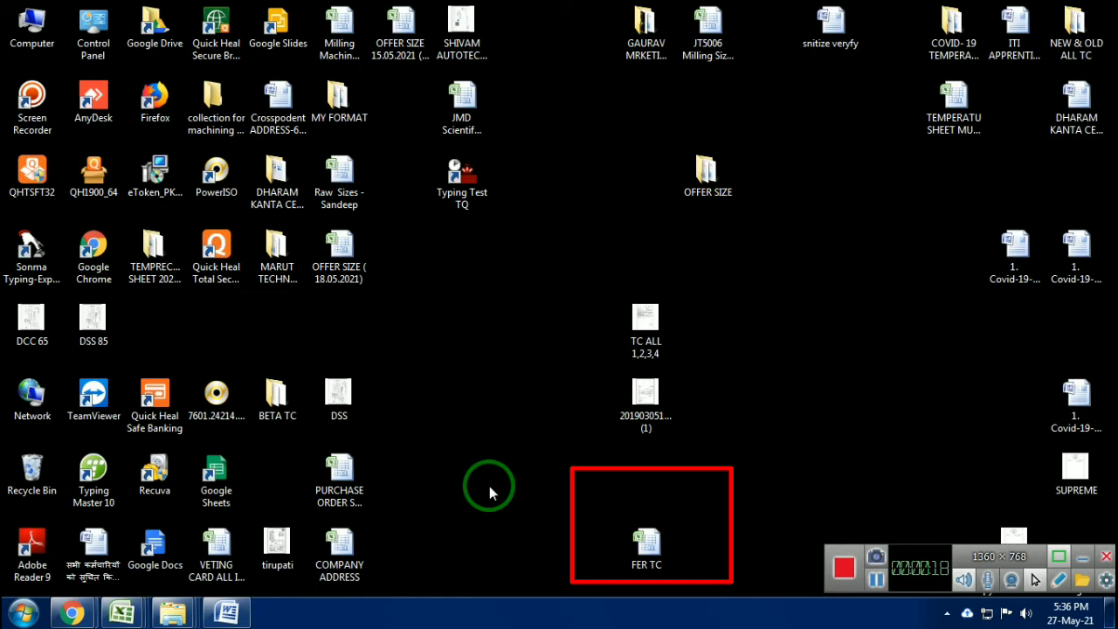
# Open the FER TC workbook from the desktop and bring up the Office Button menu.
pyautogui.click(650, 528)
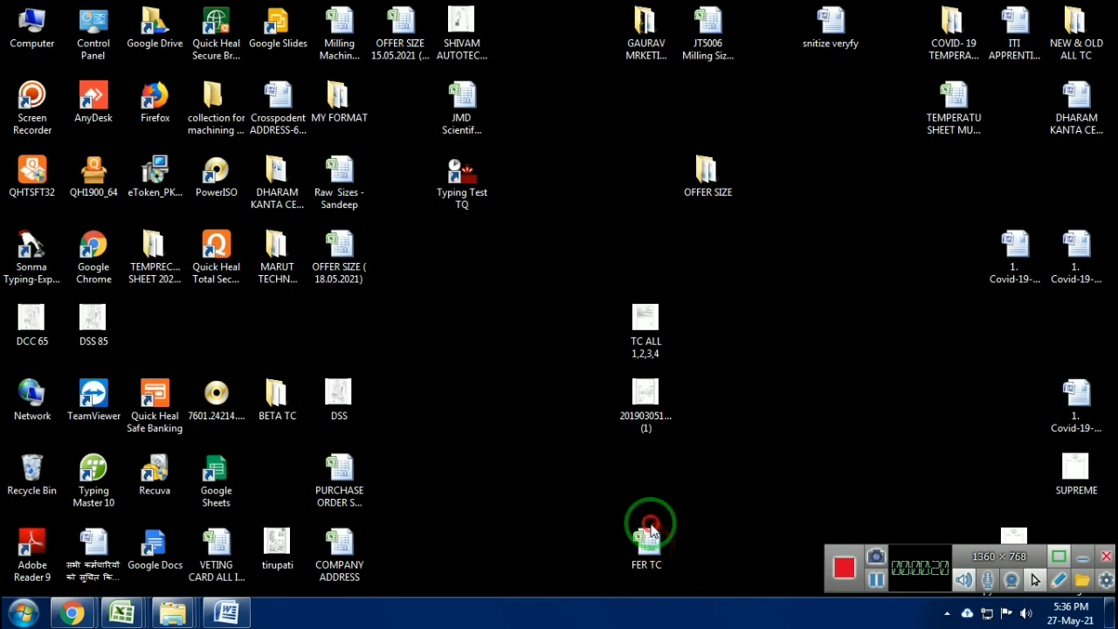
pyautogui.doubleClick(647, 540)
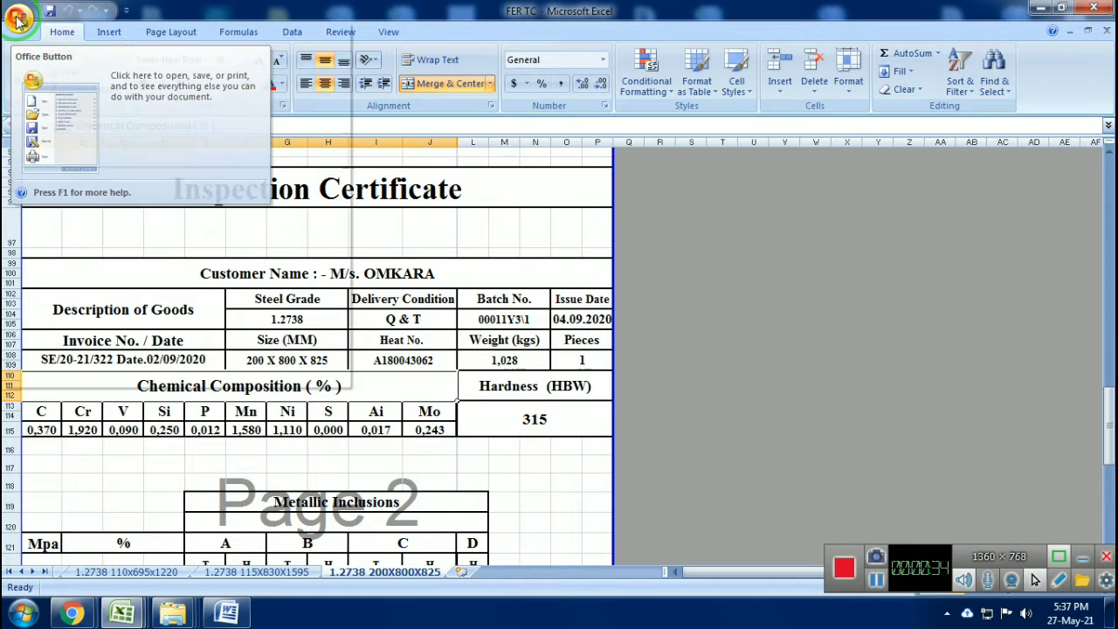
pyautogui.click(18, 19)
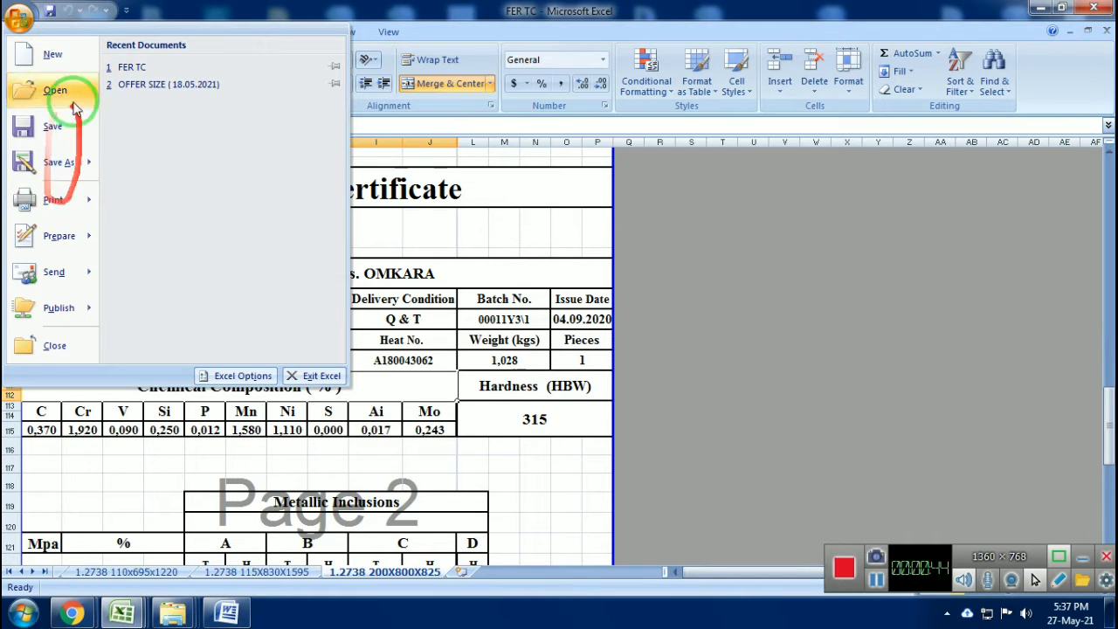
pyautogui.moveTo(54, 163)
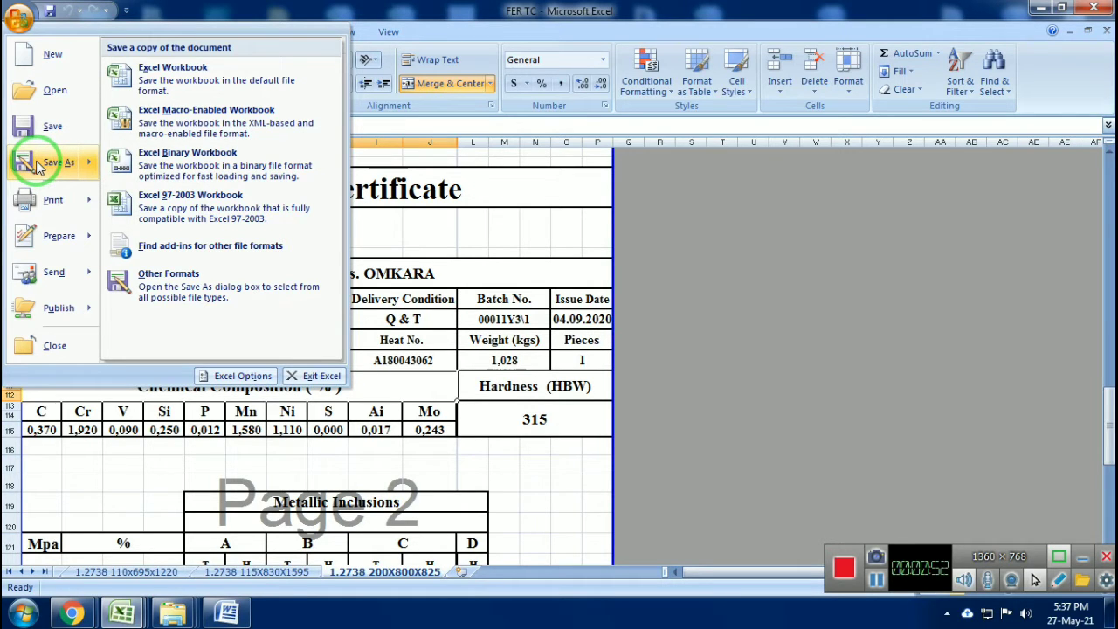
# Start a Save As of FER TC to the Desktop and show the Tools list.
pyautogui.click(38, 166)
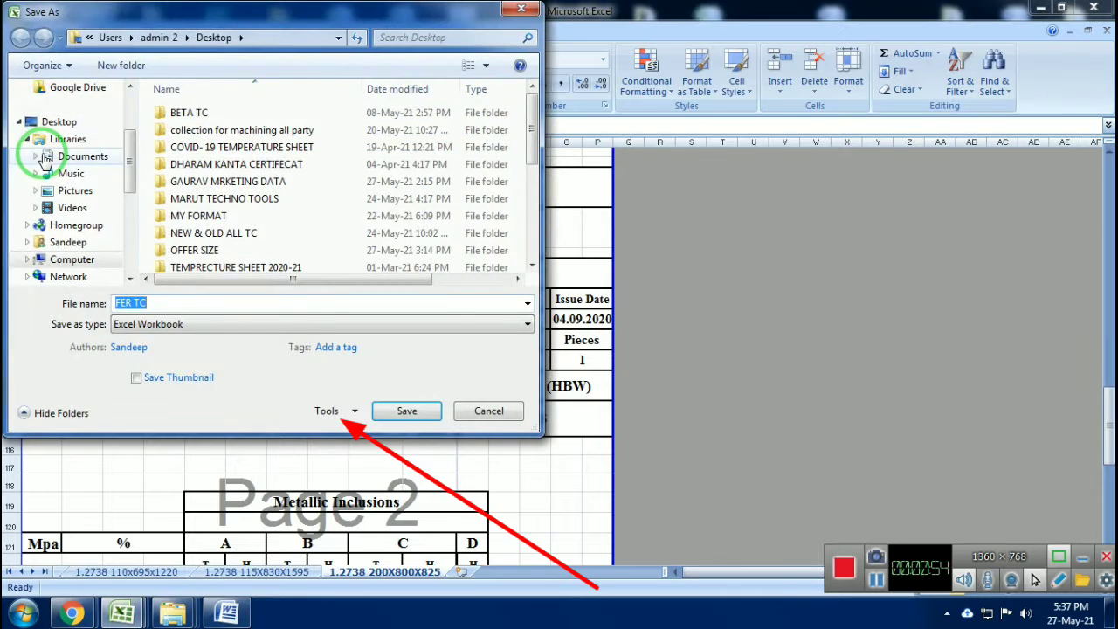
pyautogui.click(194, 303)
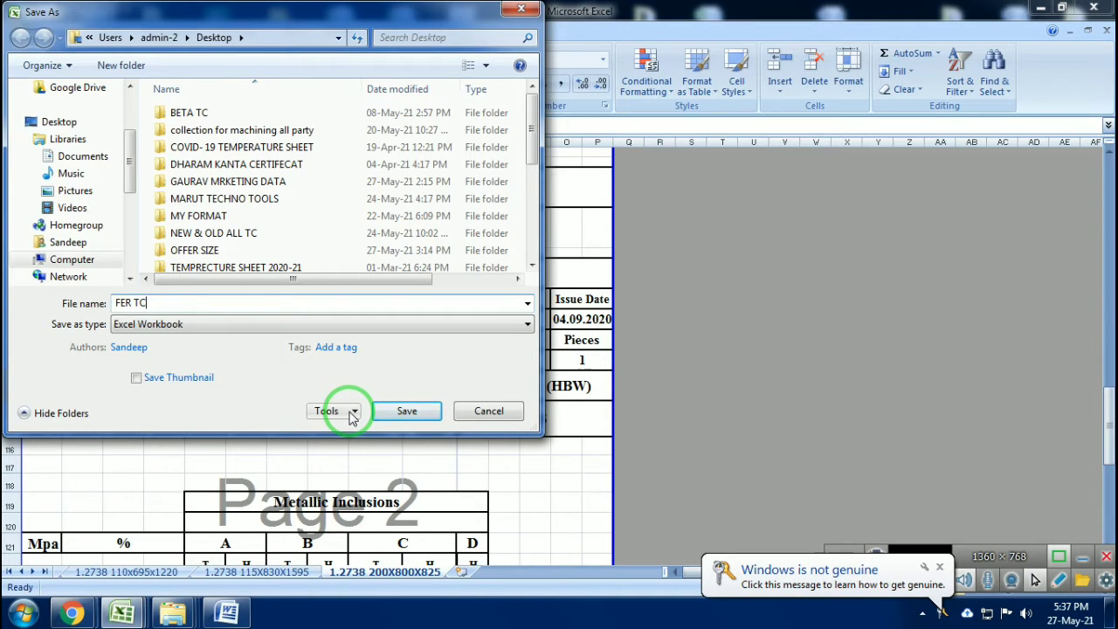
pyautogui.click(352, 413)
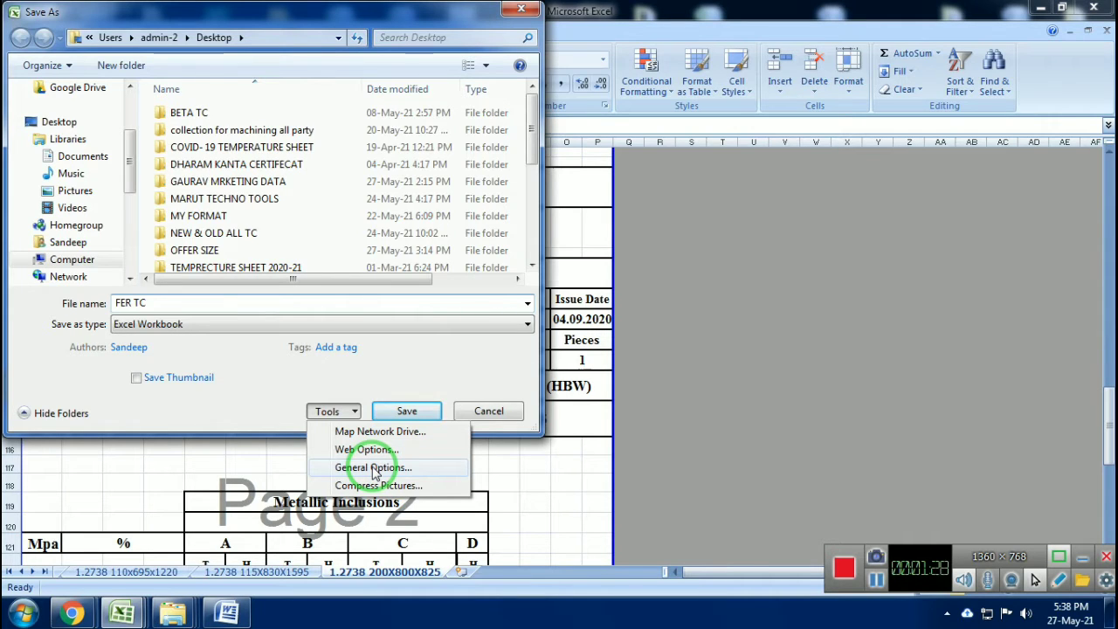
# In General Options, set open and modify passwords, recommend read-only, and confirm both passwords.
pyautogui.click(374, 469)
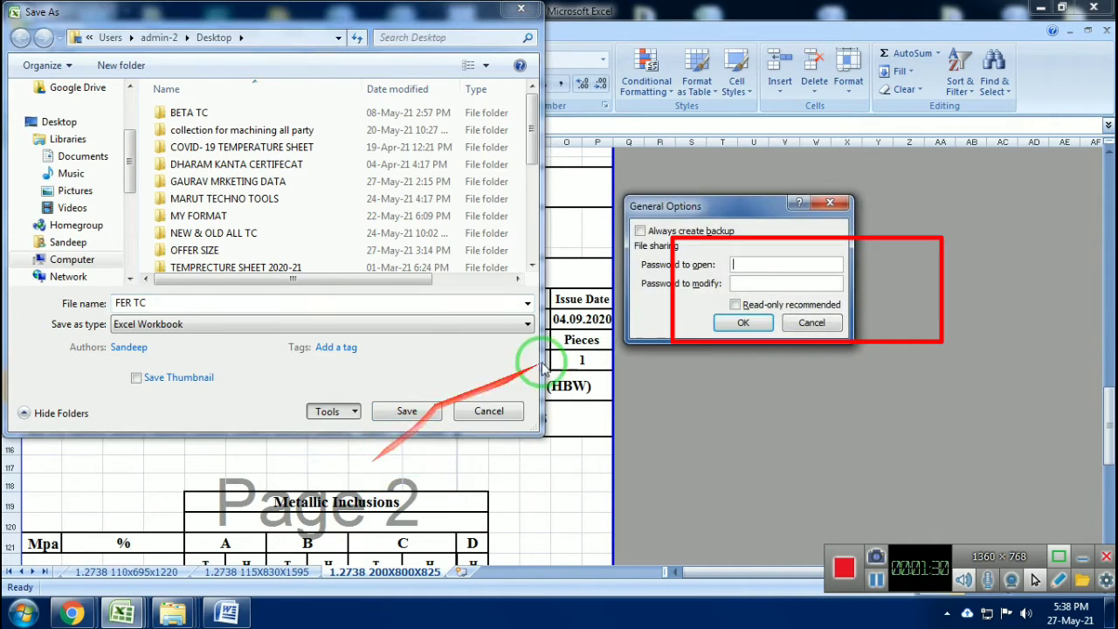
pyautogui.click(749, 263)
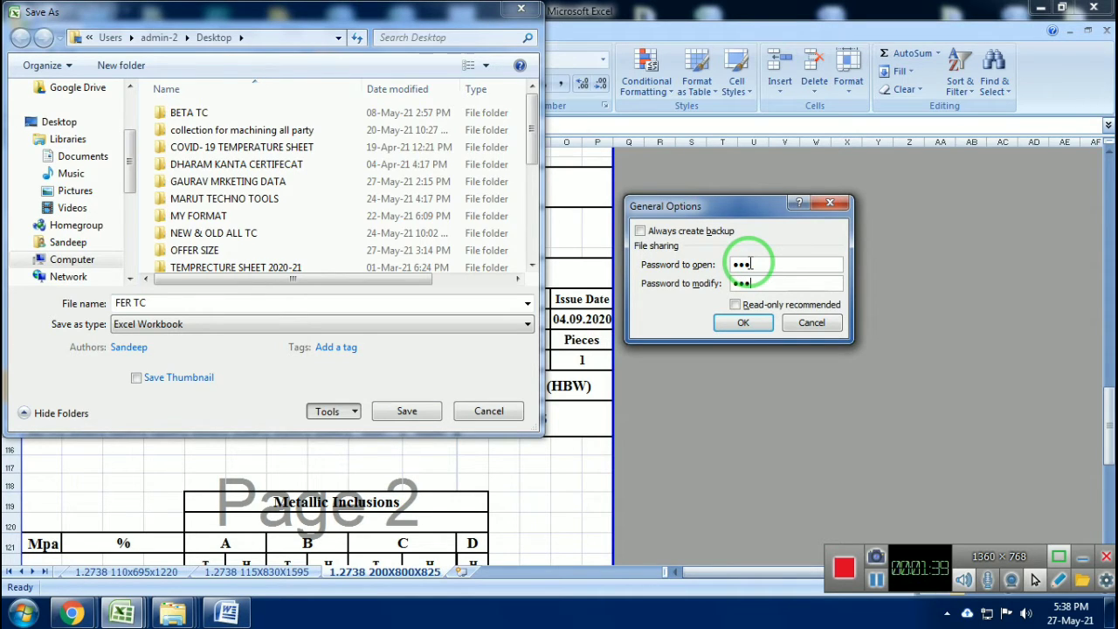
pyautogui.click(778, 304)
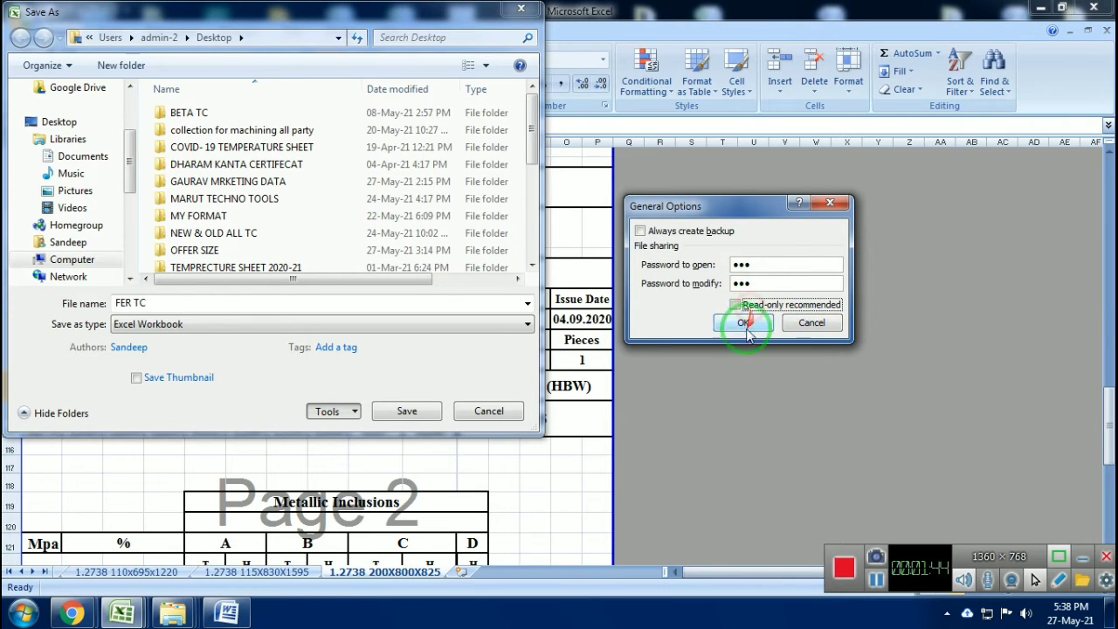
pyautogui.click(743, 321)
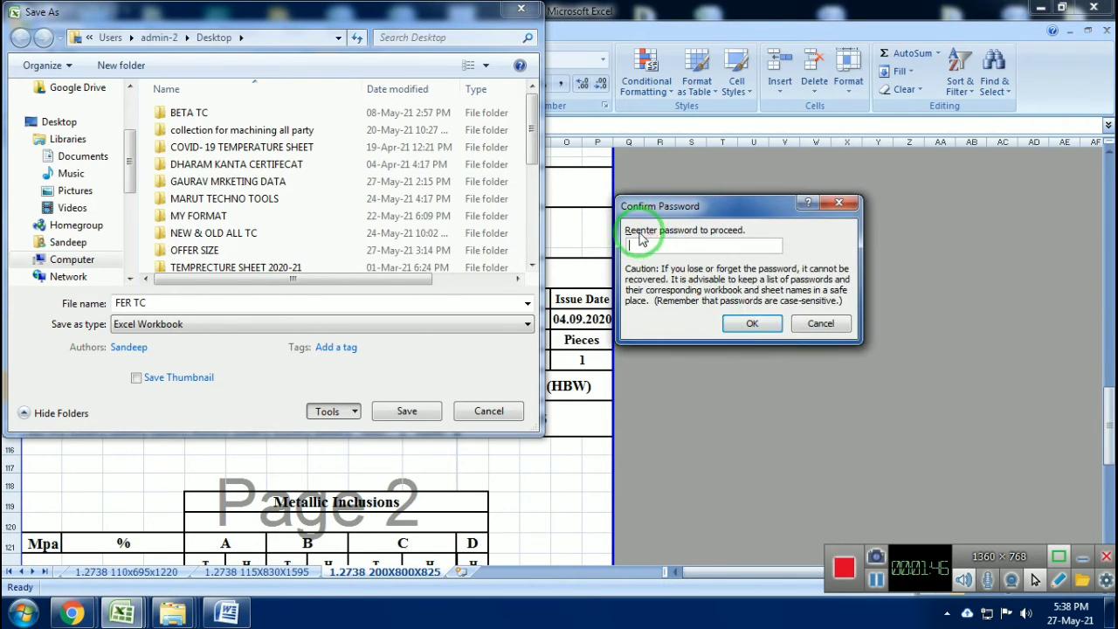
pyautogui.click(708, 248)
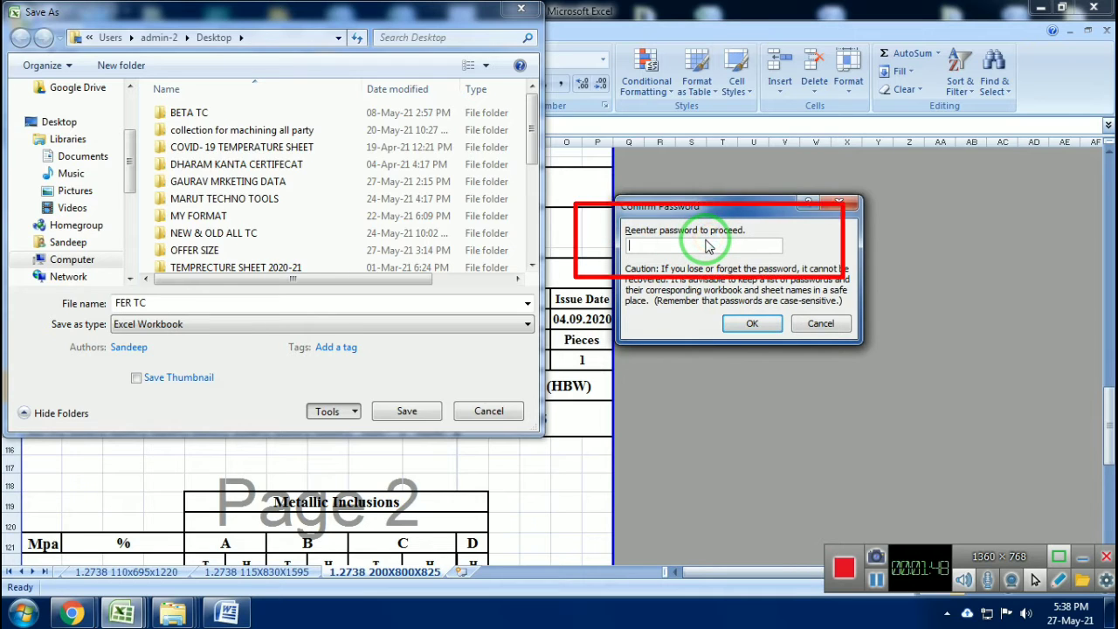
pyautogui.press('Return')
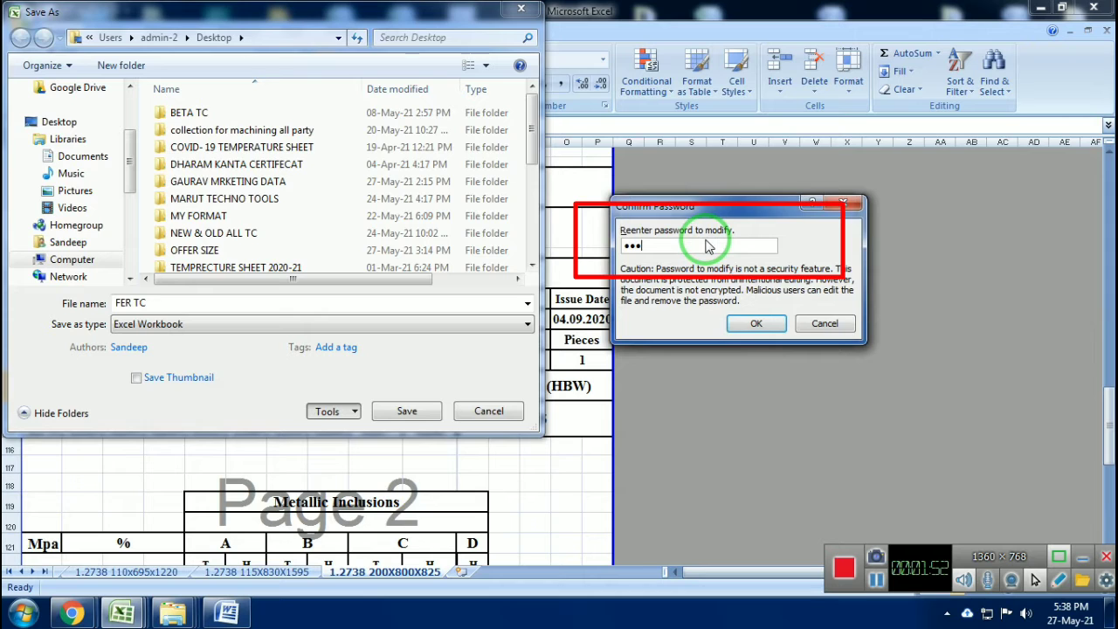
pyautogui.press('Return')
pyautogui.click(426, 413)
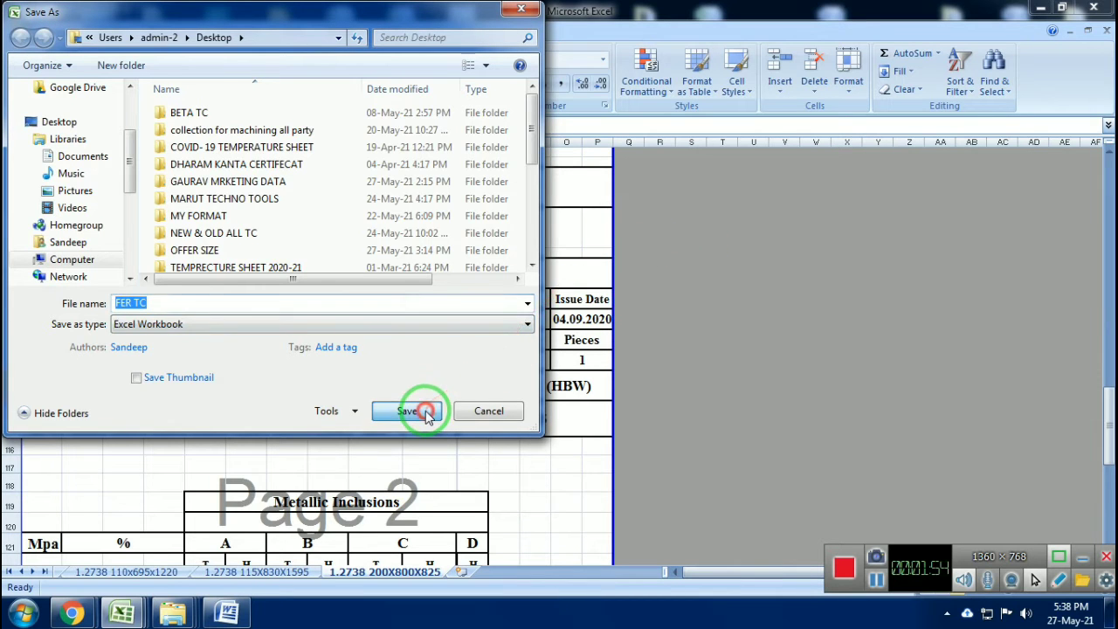
# Replace the existing FER TC file with the protected copy, then close it and show the desktop.
pyautogui.click(619, 310)
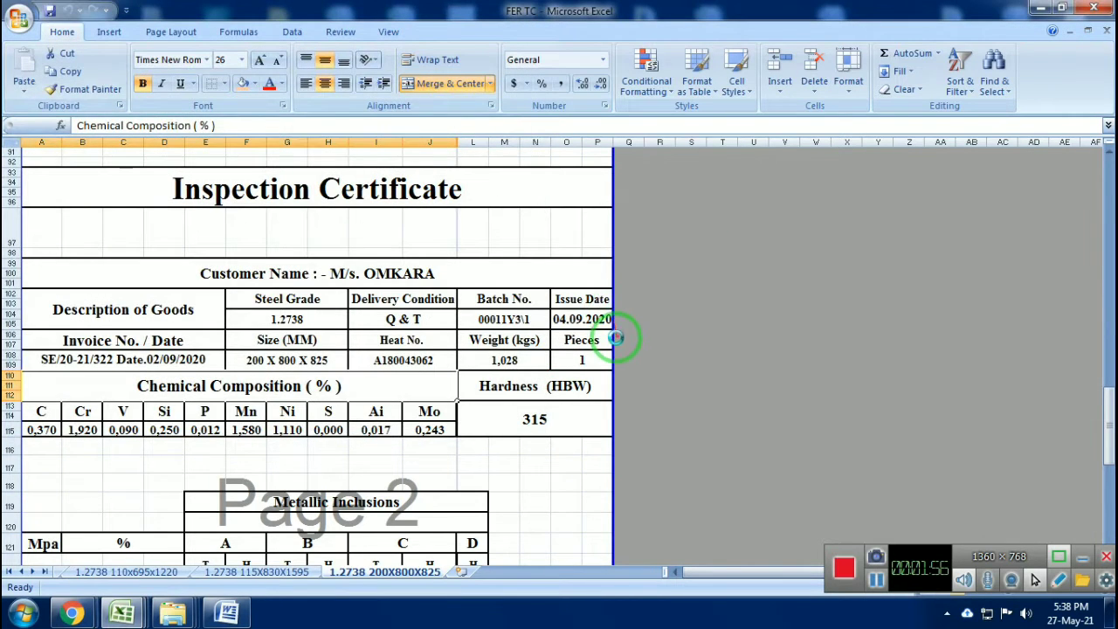
pyautogui.click(1105, 7)
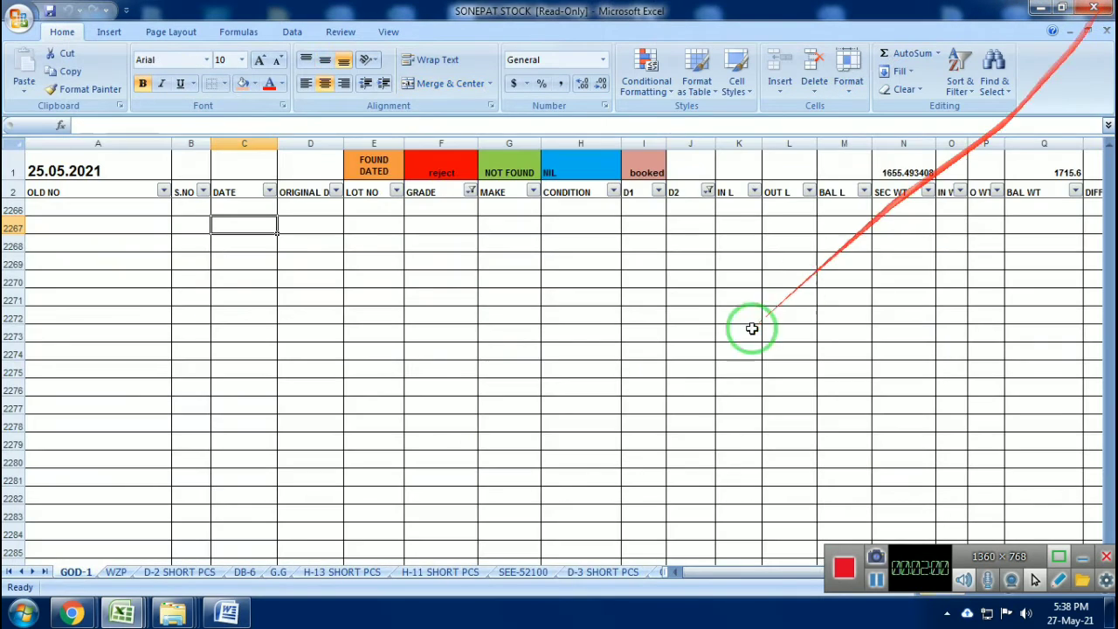
pyautogui.press('super+d')
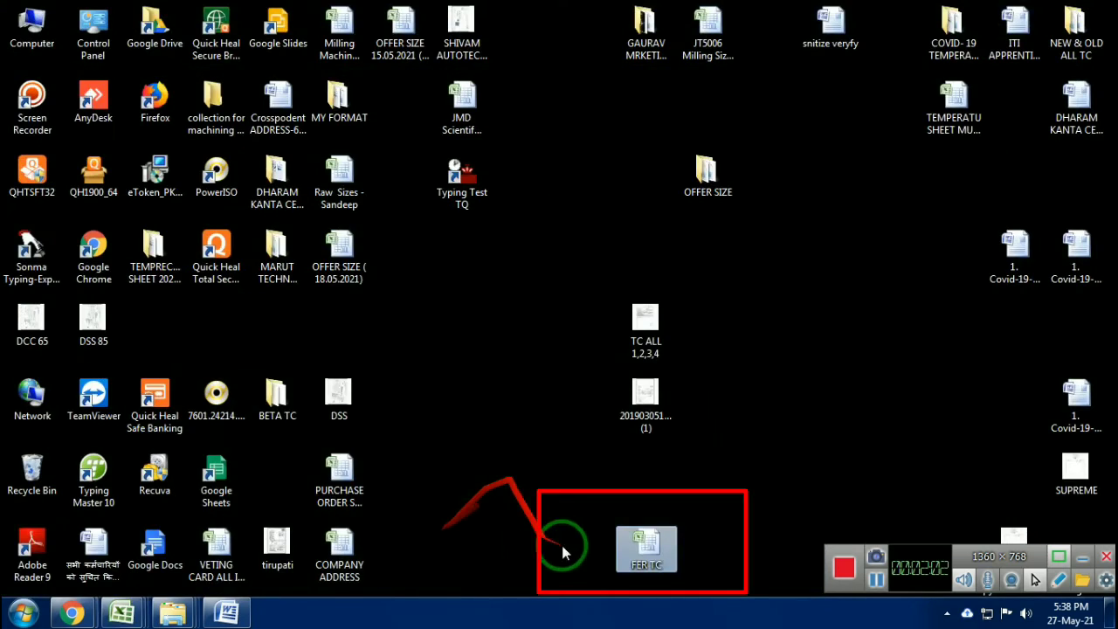
# Reopen FER TC from the desktop, entering the open password and then the write-access password.
pyautogui.click(645, 546)
pyautogui.moveTo(645, 546); pyautogui.dragTo(760, 404)
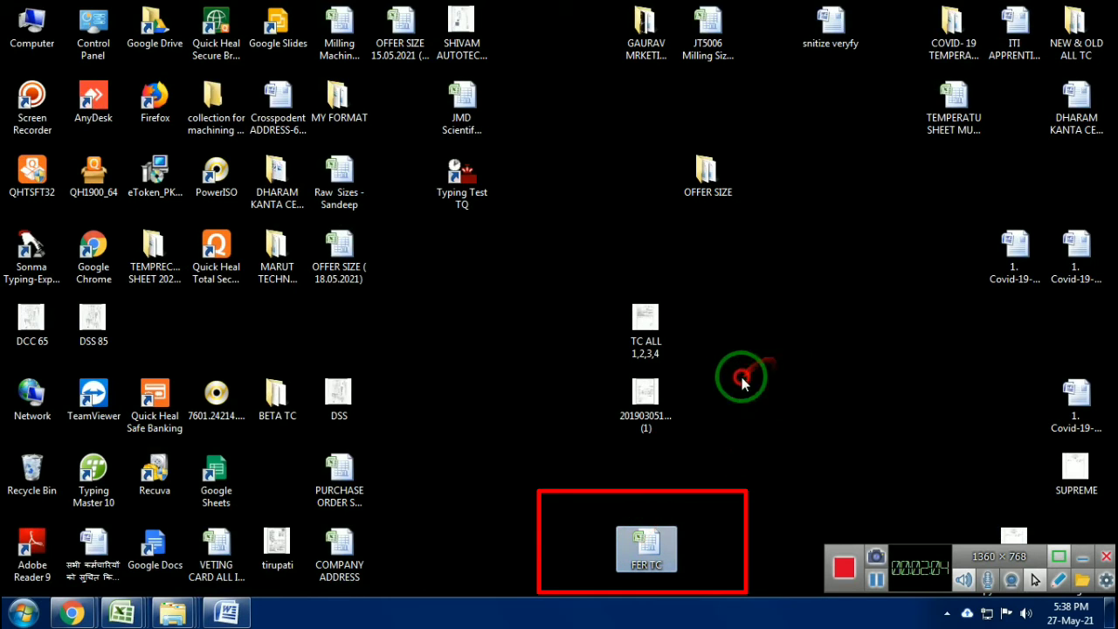
pyautogui.doubleClick(761, 403)
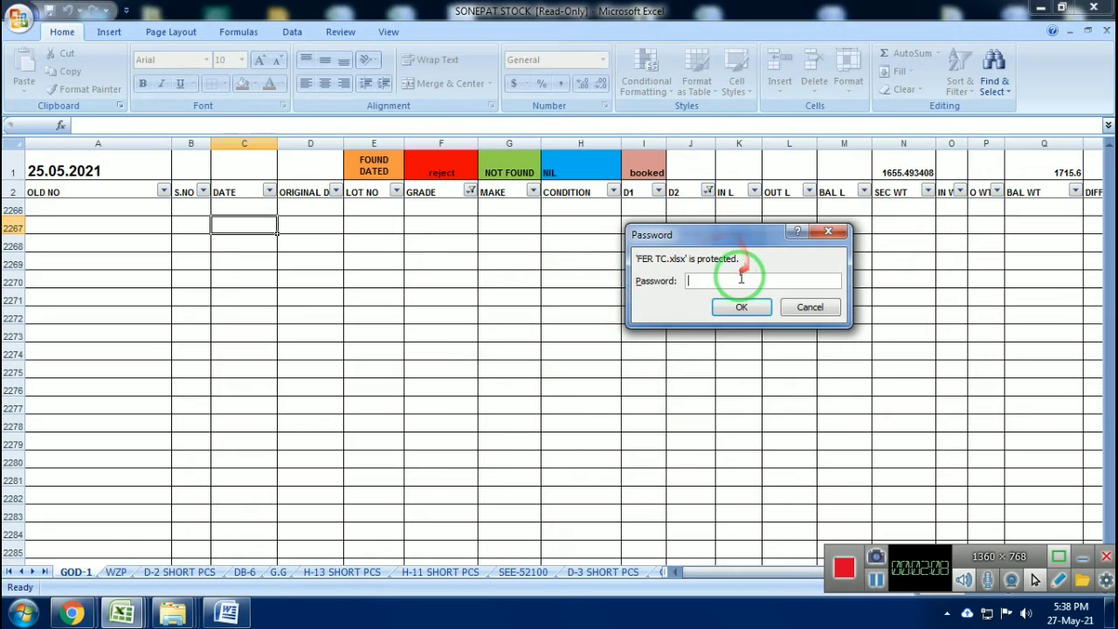
pyautogui.write('1')
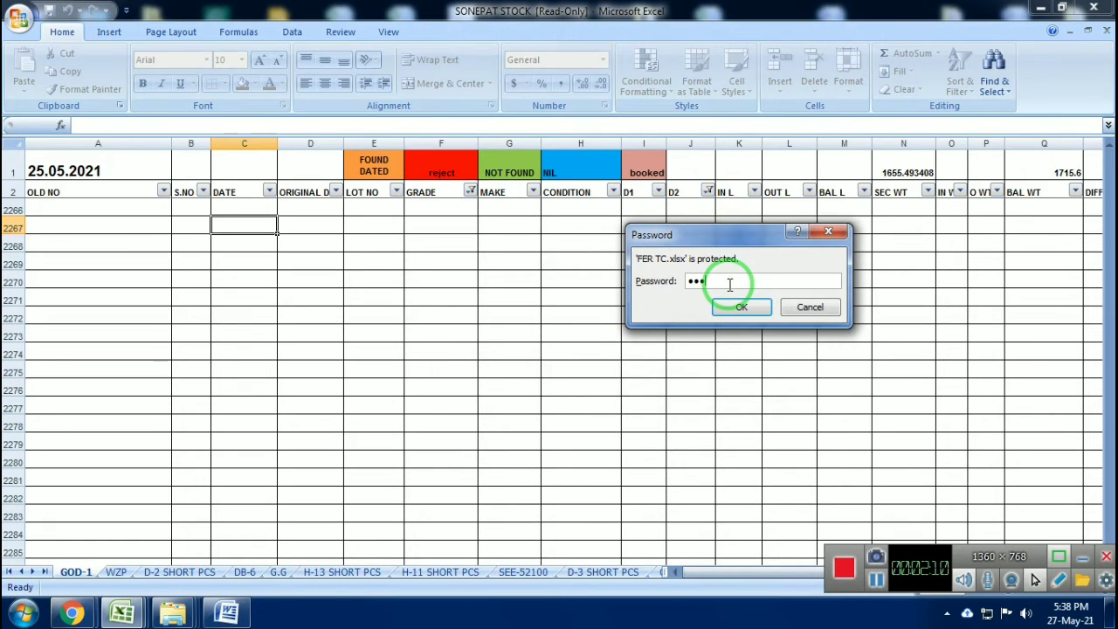
pyautogui.press('Return')
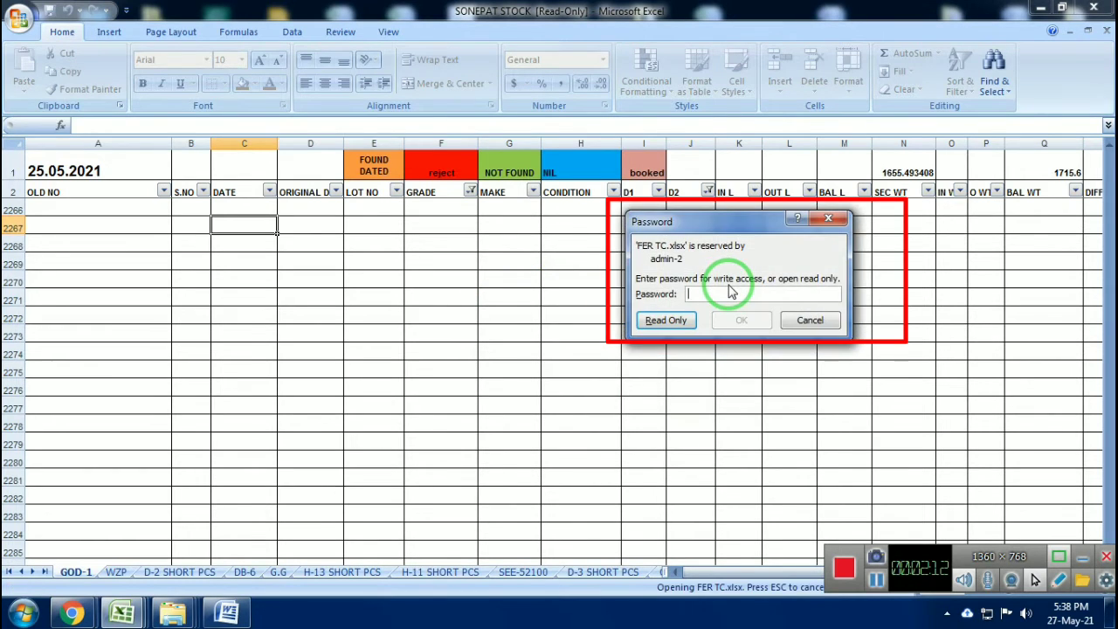
pyautogui.write('1')
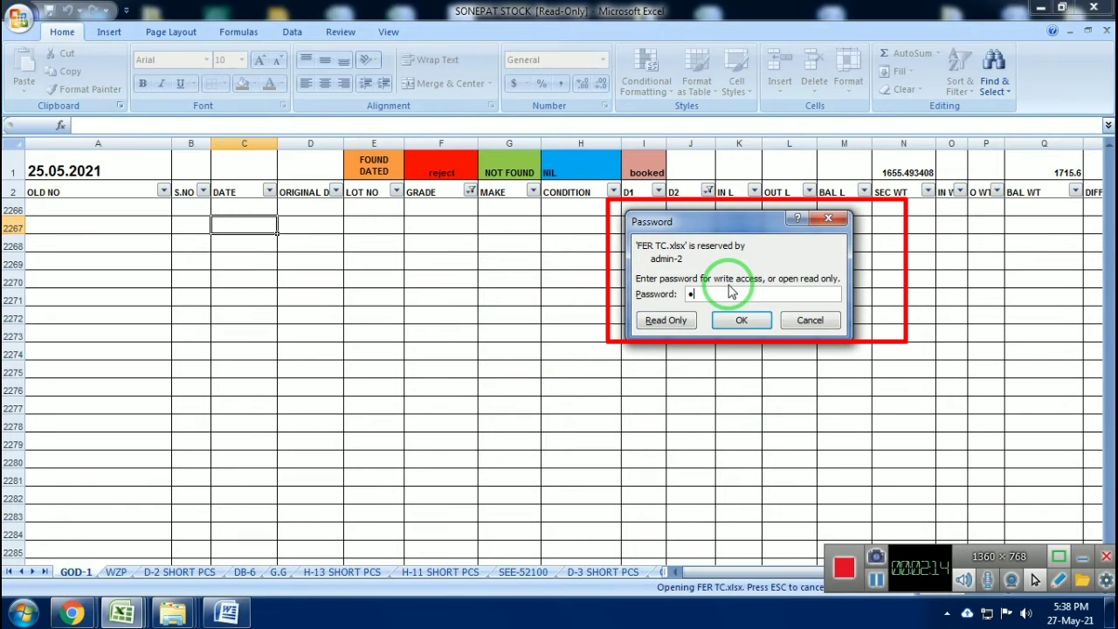
pyautogui.press('Return')
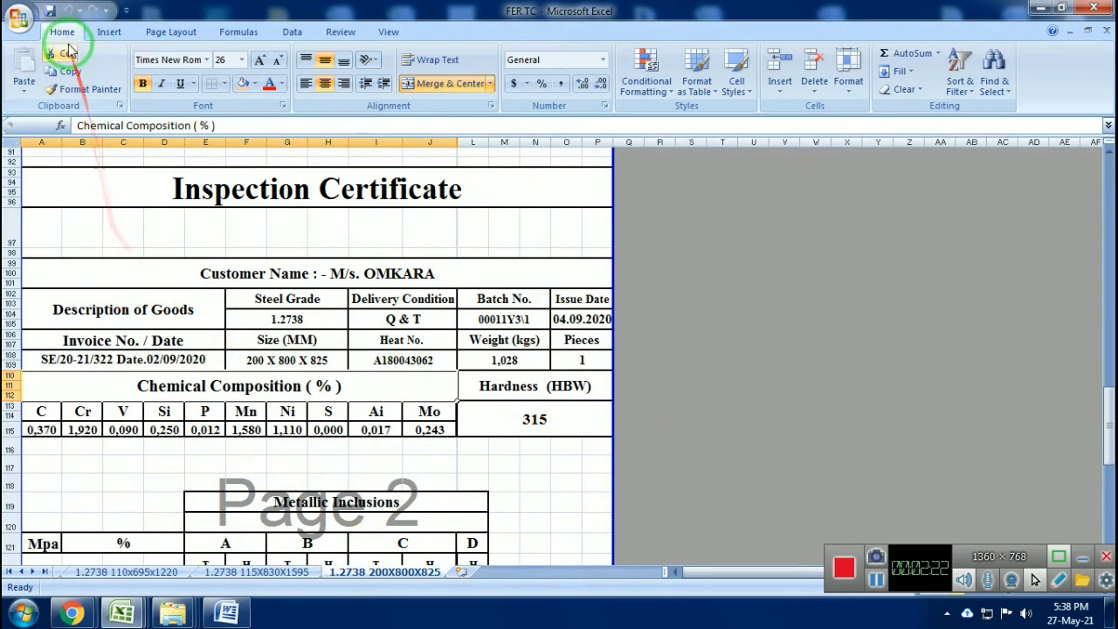
# Bring up Save As and its Tools > General Options password settings for FER TC.
pyautogui.click(19, 20)
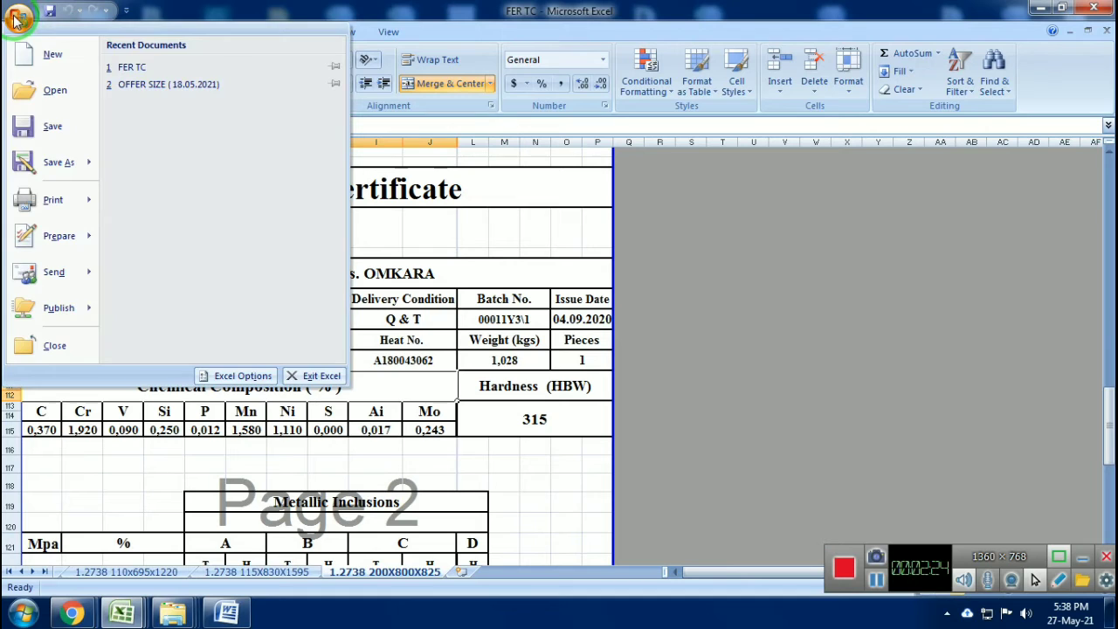
pyautogui.click(41, 162)
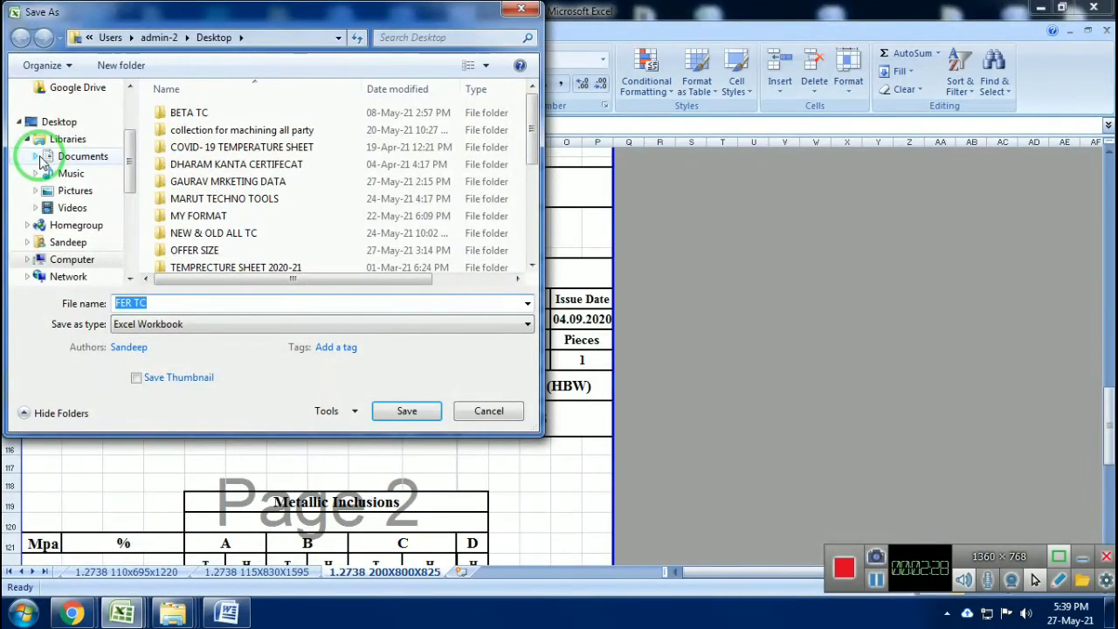
pyautogui.click(200, 303)
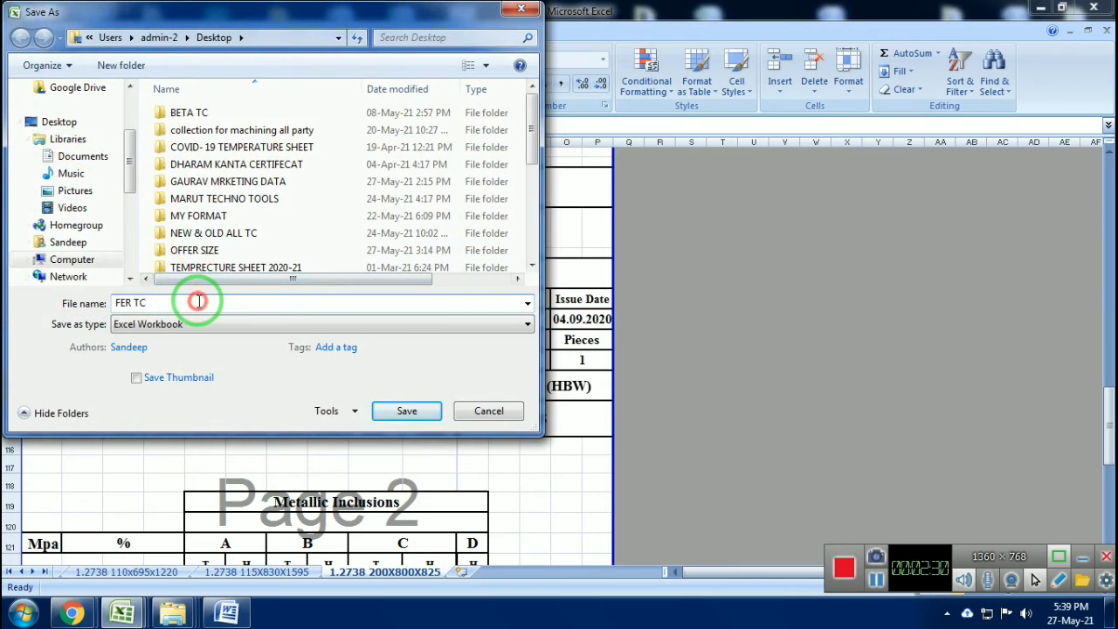
pyautogui.click(348, 413)
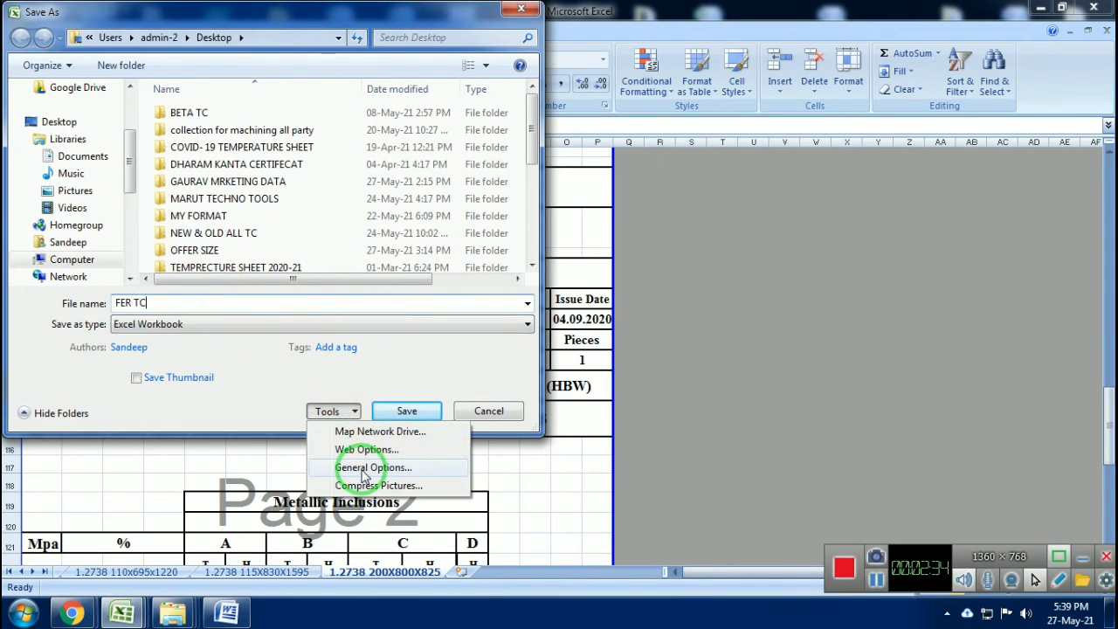
pyautogui.click(365, 476)
# Delete the password to open, keep the modify password, and save over the existing FER TC.
pyautogui.click(802, 254)
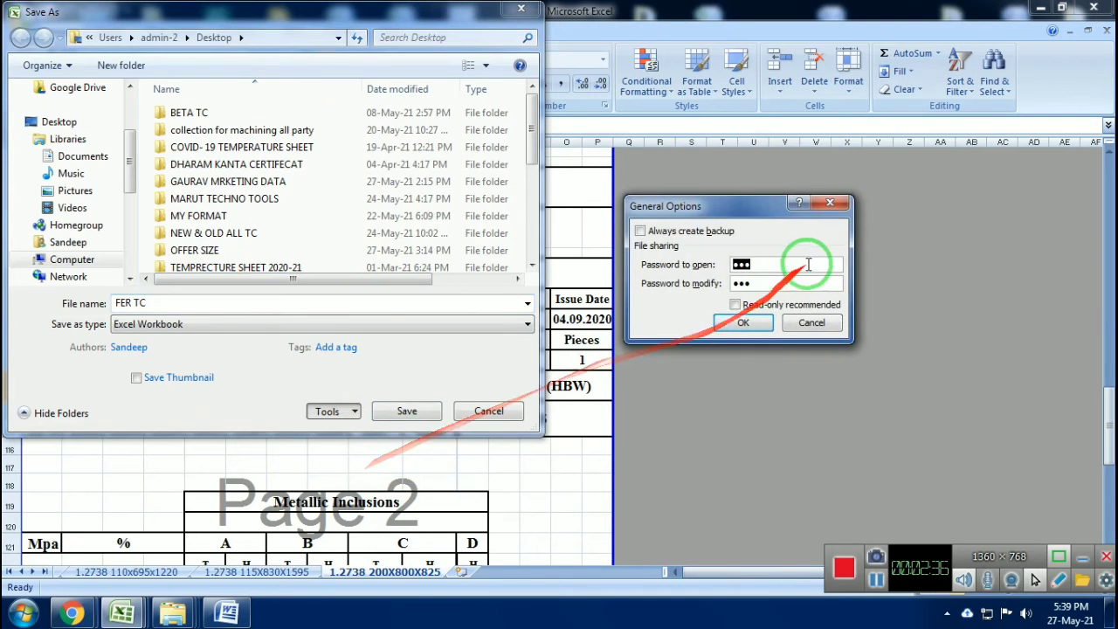
pyautogui.press('Delete')
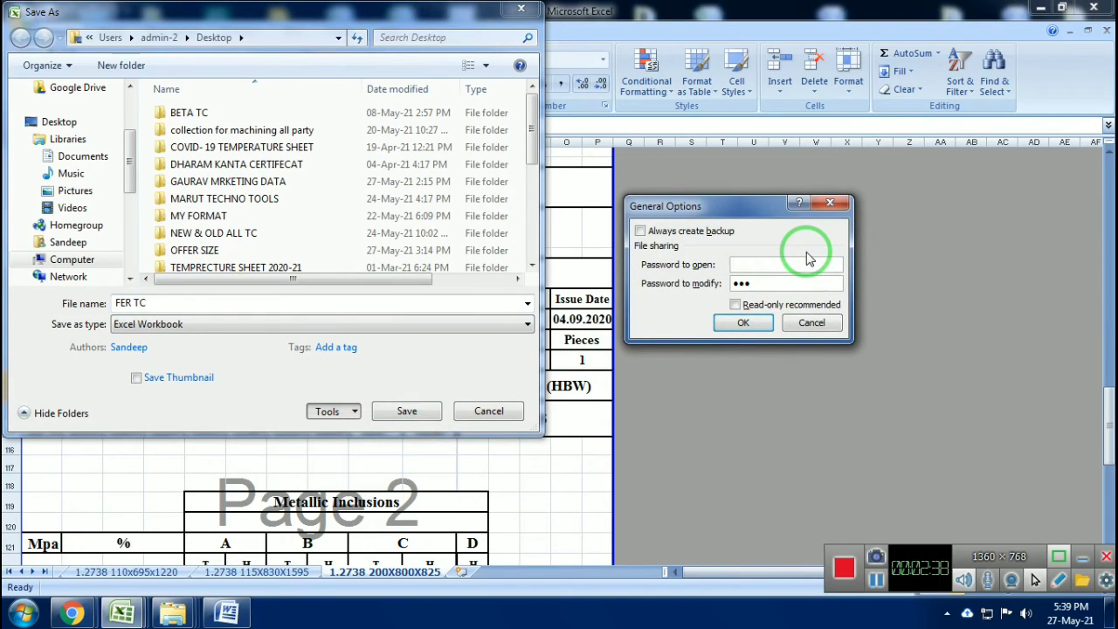
pyautogui.press('Tab')
pyautogui.press('Return')
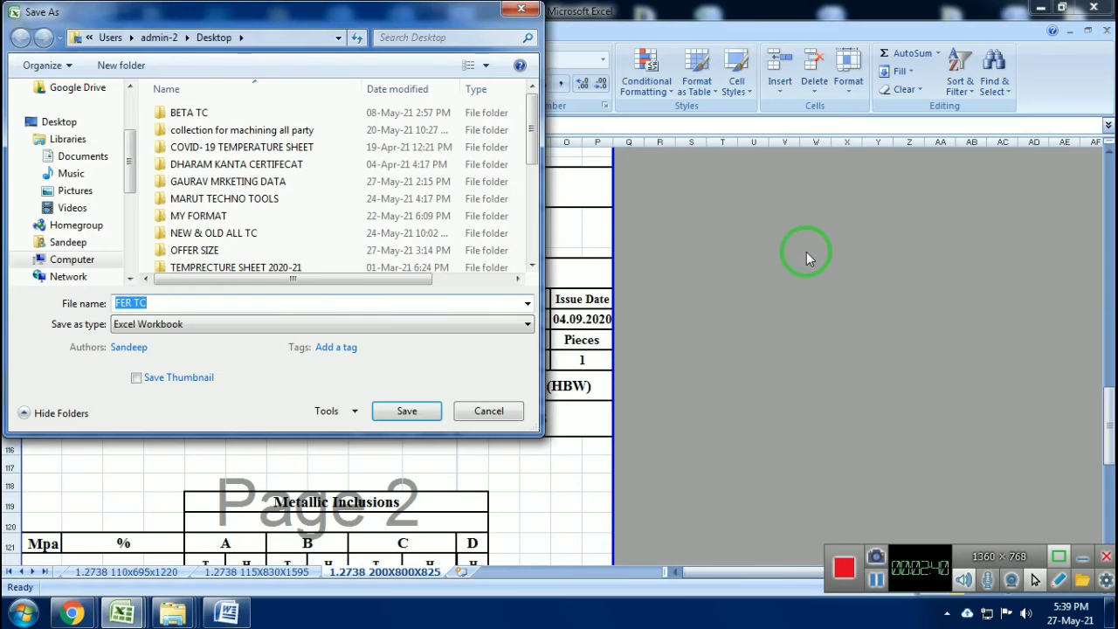
pyautogui.press('Return')
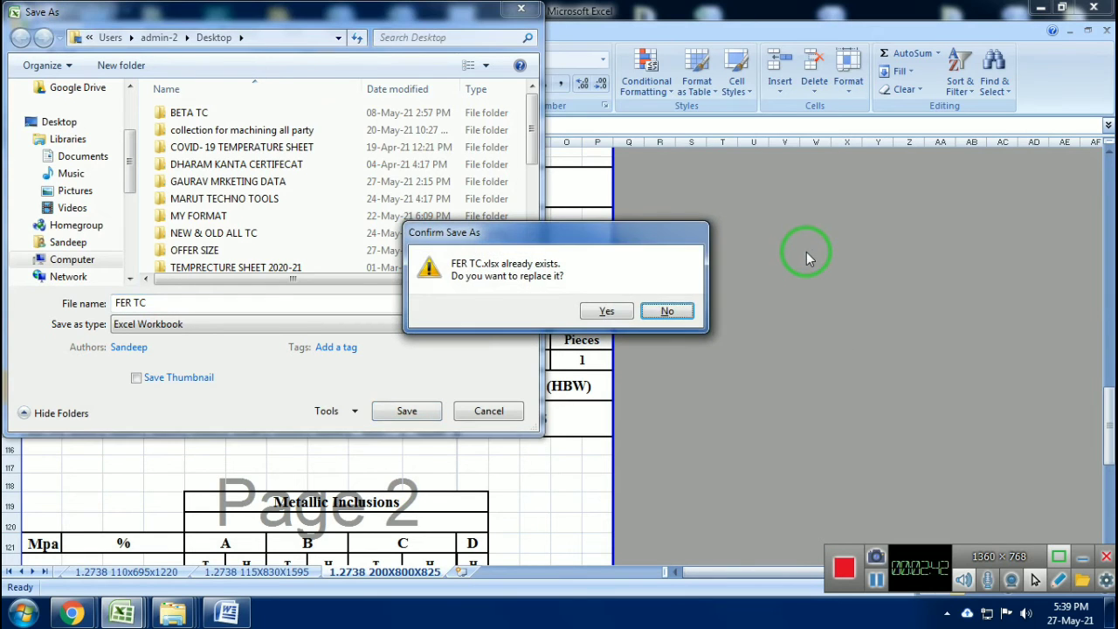
pyautogui.click(599, 312)
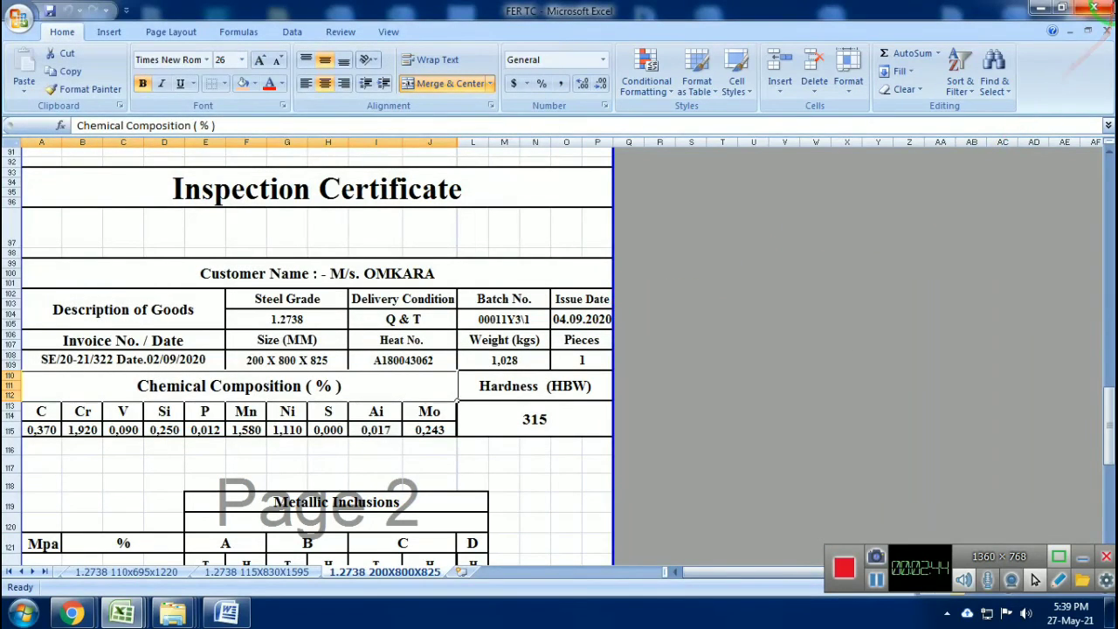
# Close FER TC, reopen it from the desktop to check it, then close it again.
pyautogui.click(1099, 9)
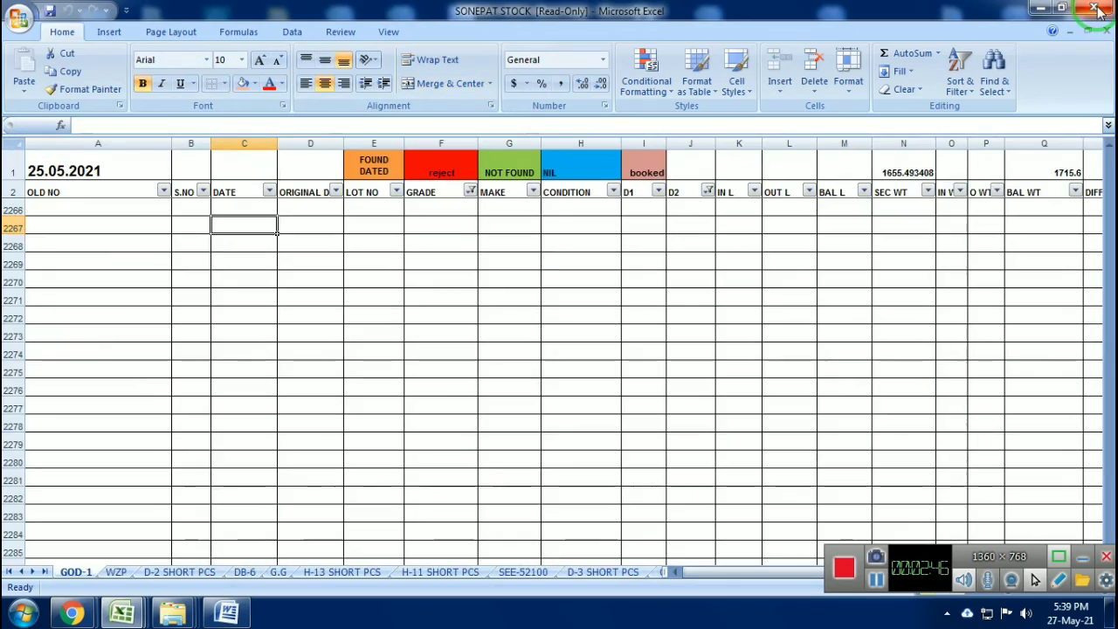
pyautogui.click(1034, 10)
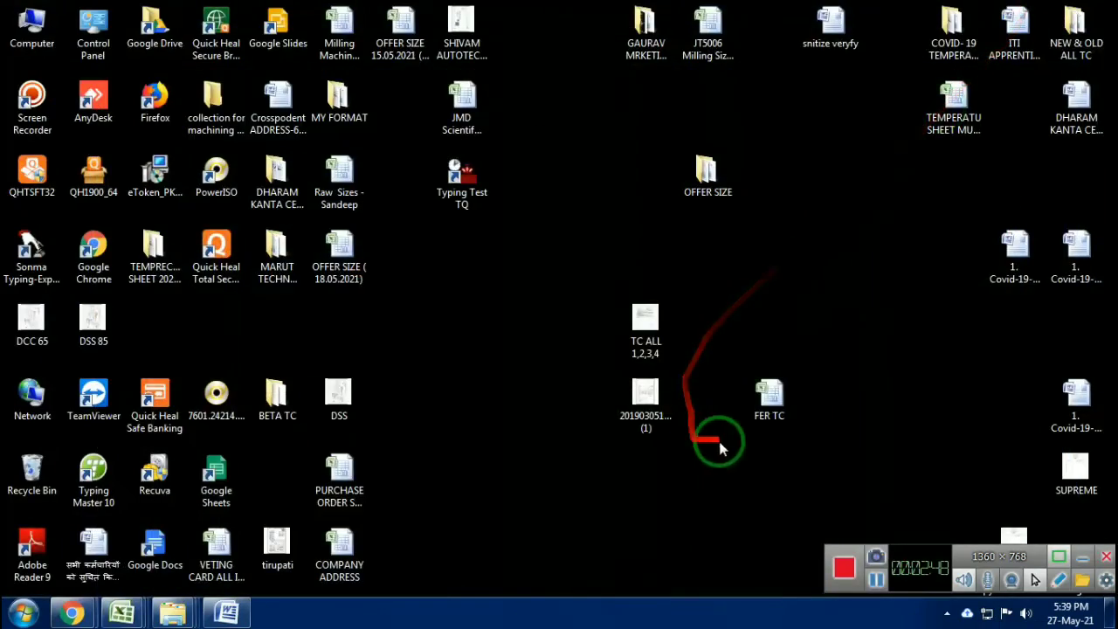
pyautogui.doubleClick(764, 401)
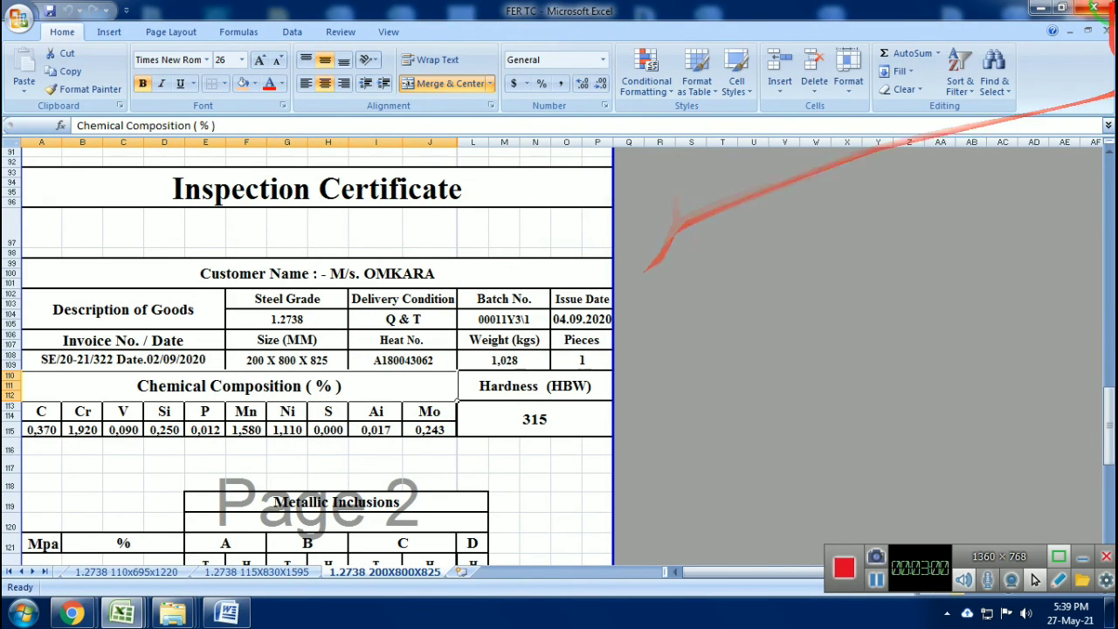
pyautogui.click(1106, 31)
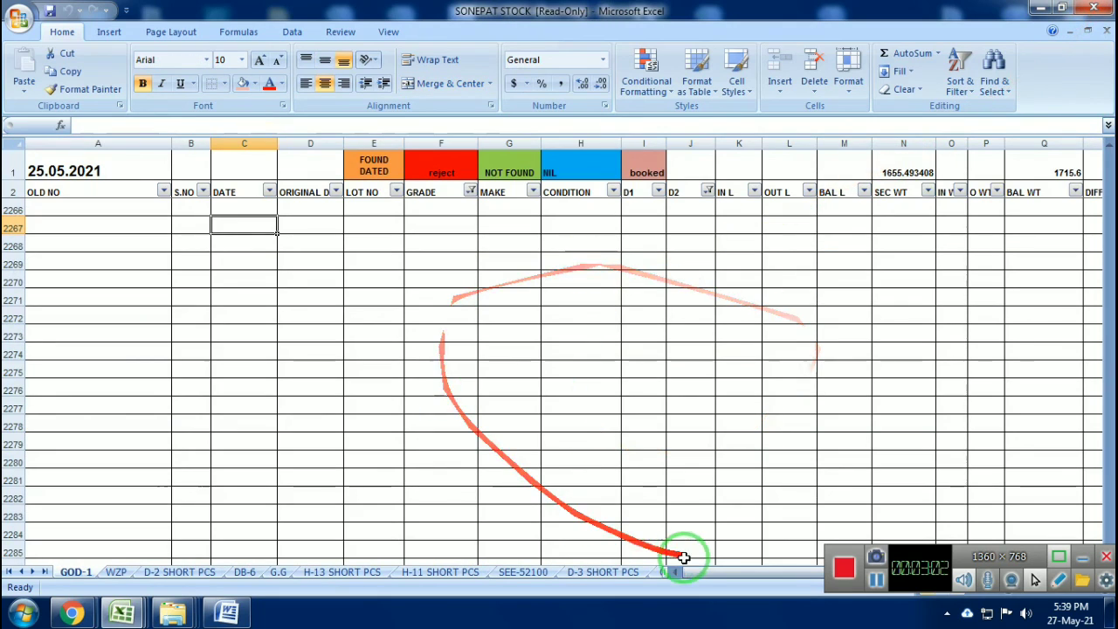